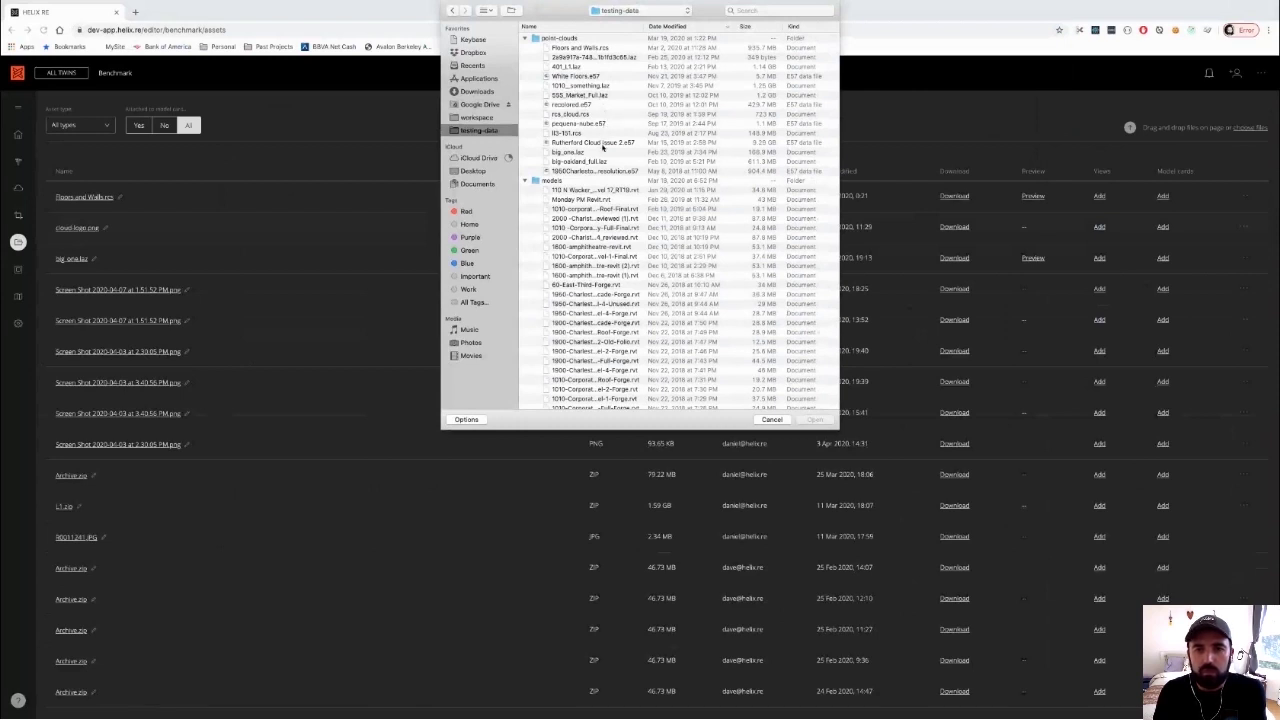
Upload the point cloud file big_one.laz to the Benchmark assets and enlarge the page to make the list readable
click(596, 155)
click(816, 419)
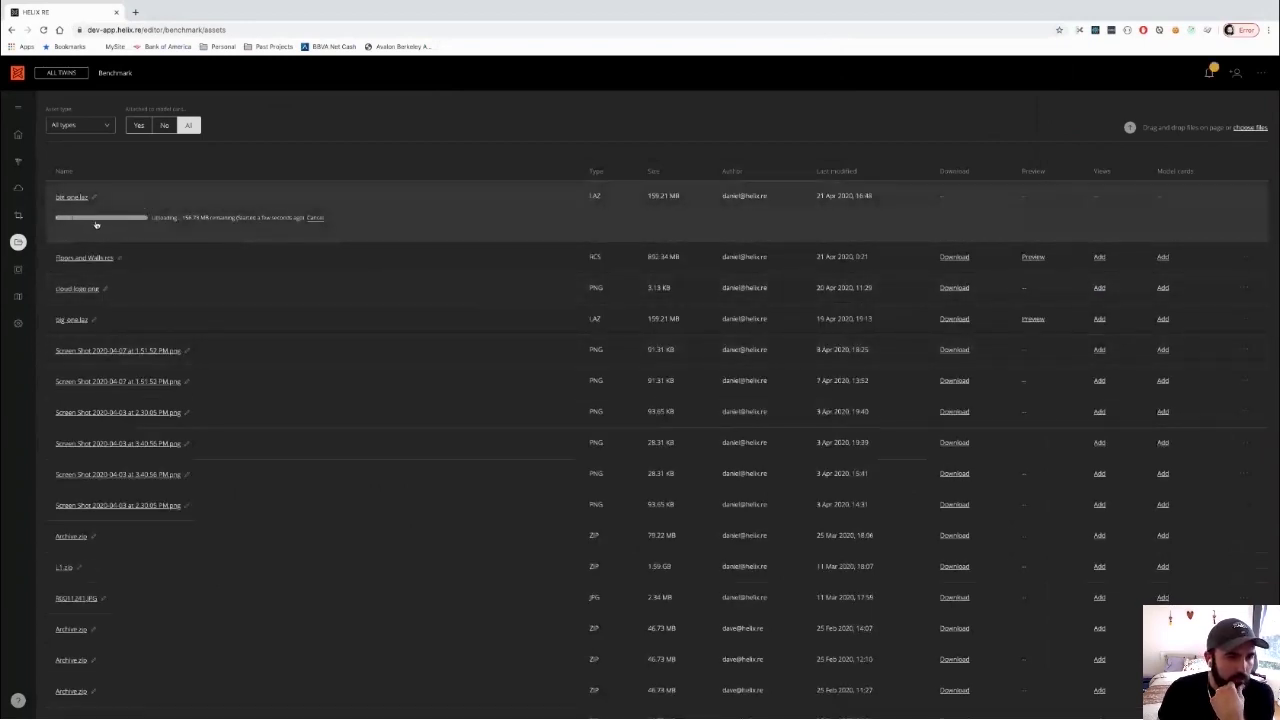
key(super+equal)
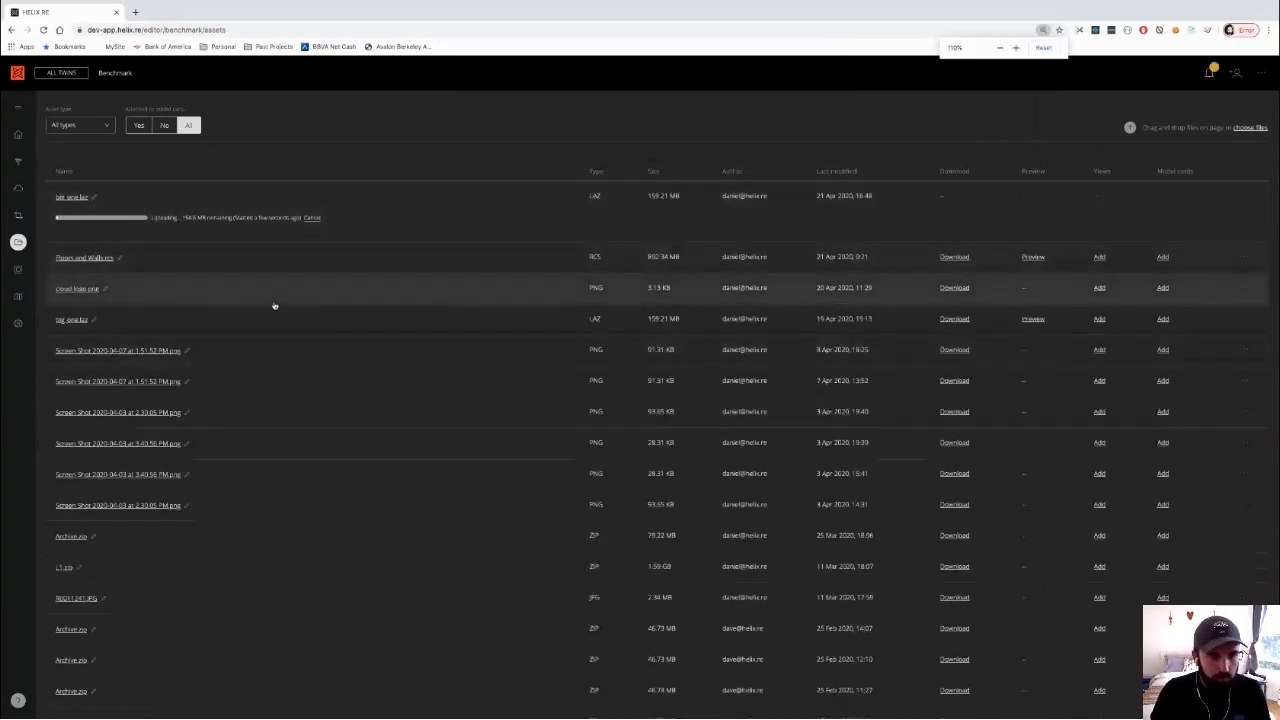
key(super+equal)
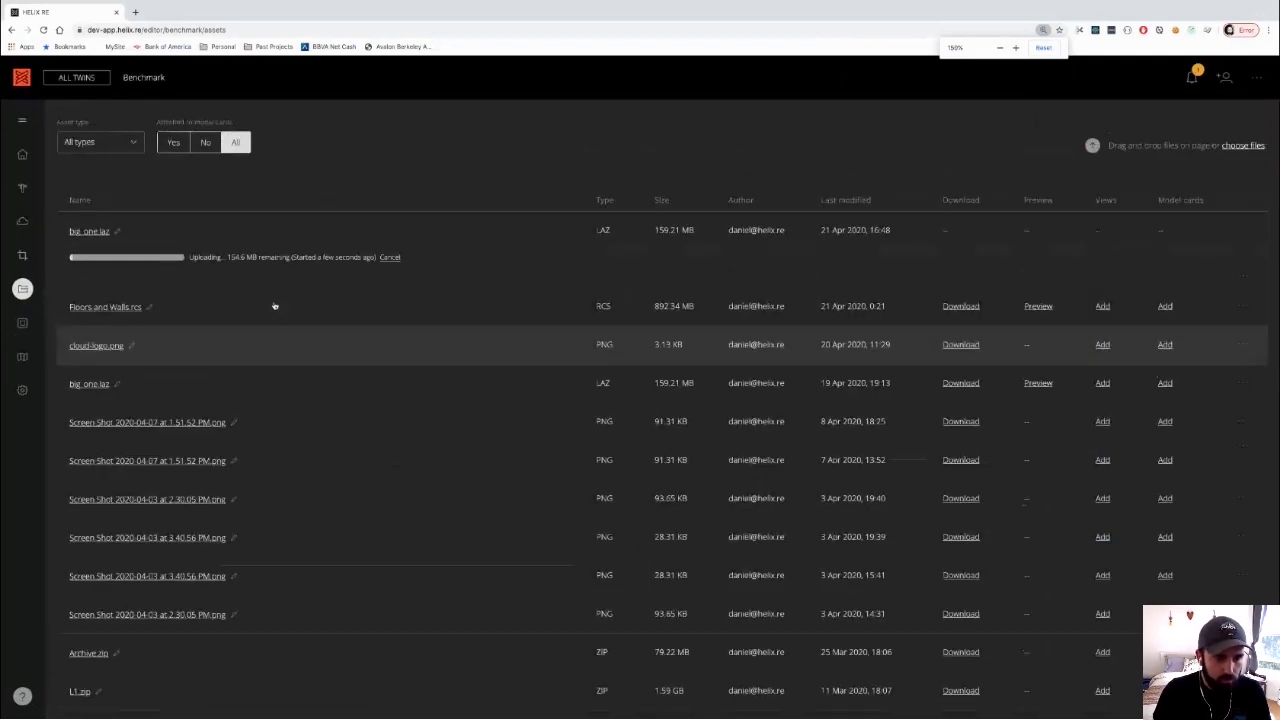
key(super+equal)
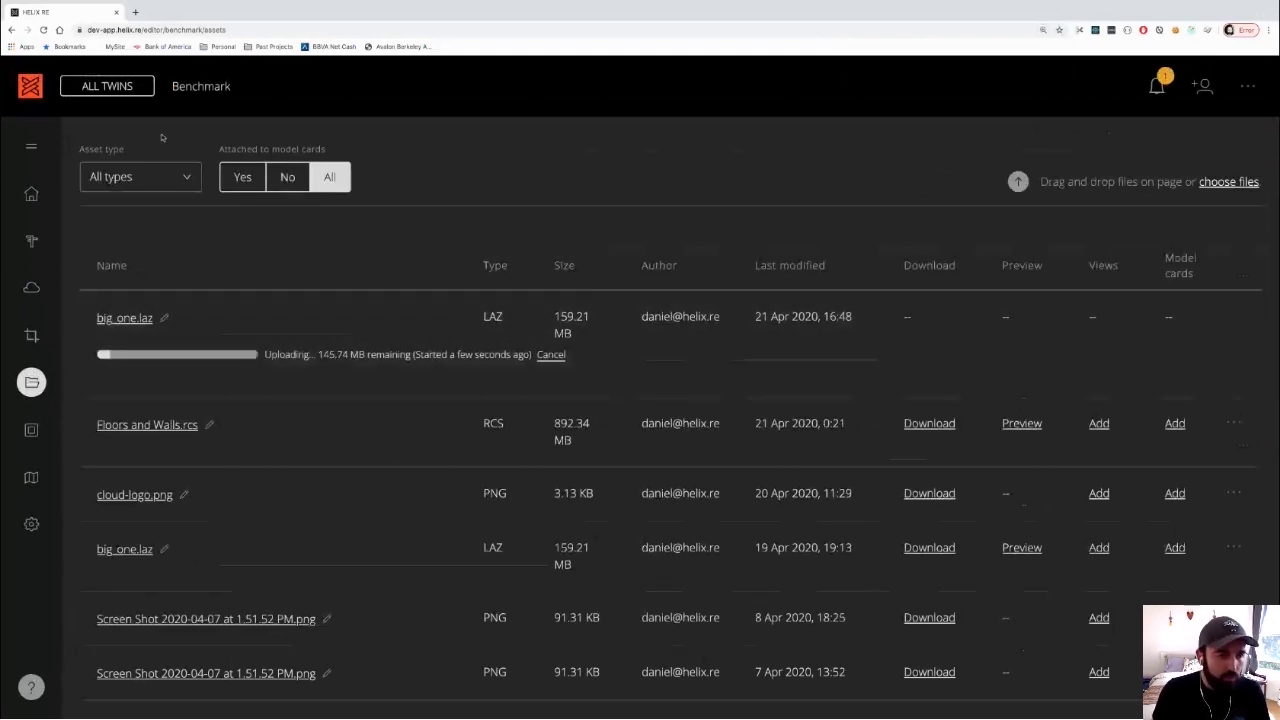
Interrupt the running big_one.laz upload by reloading and leaving the site without saving changes
key(super+r)
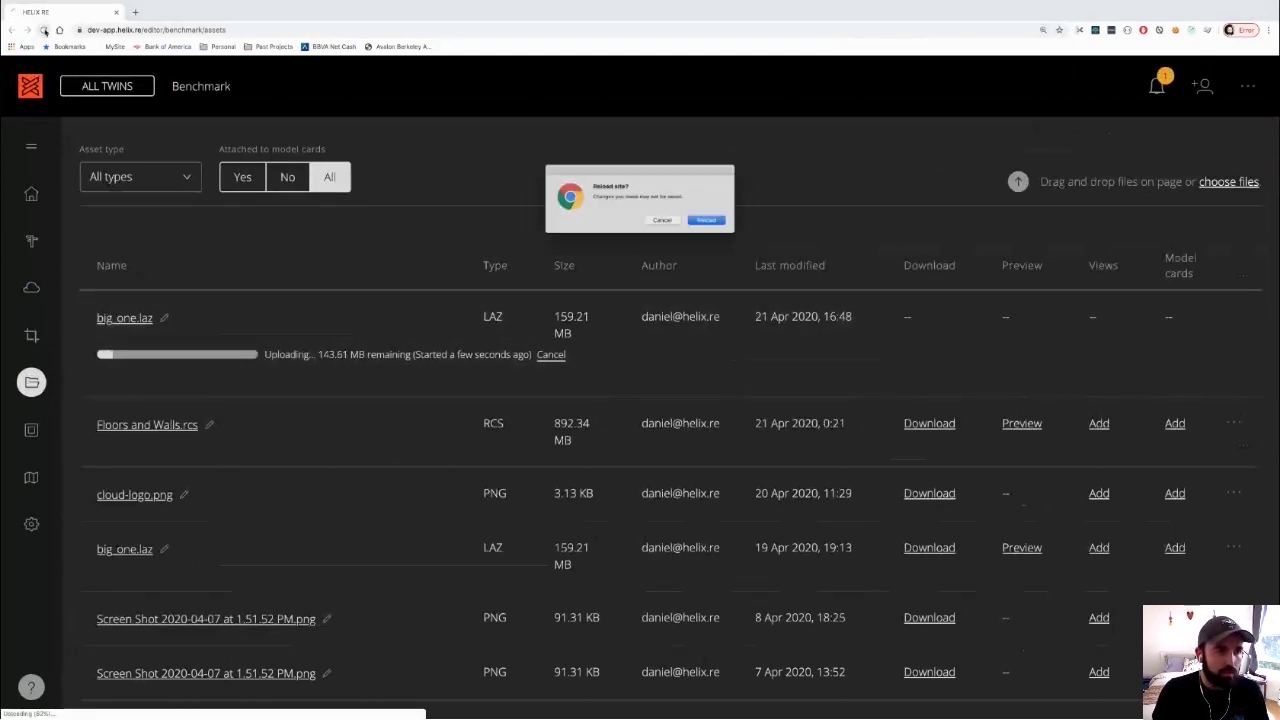
click(714, 222)
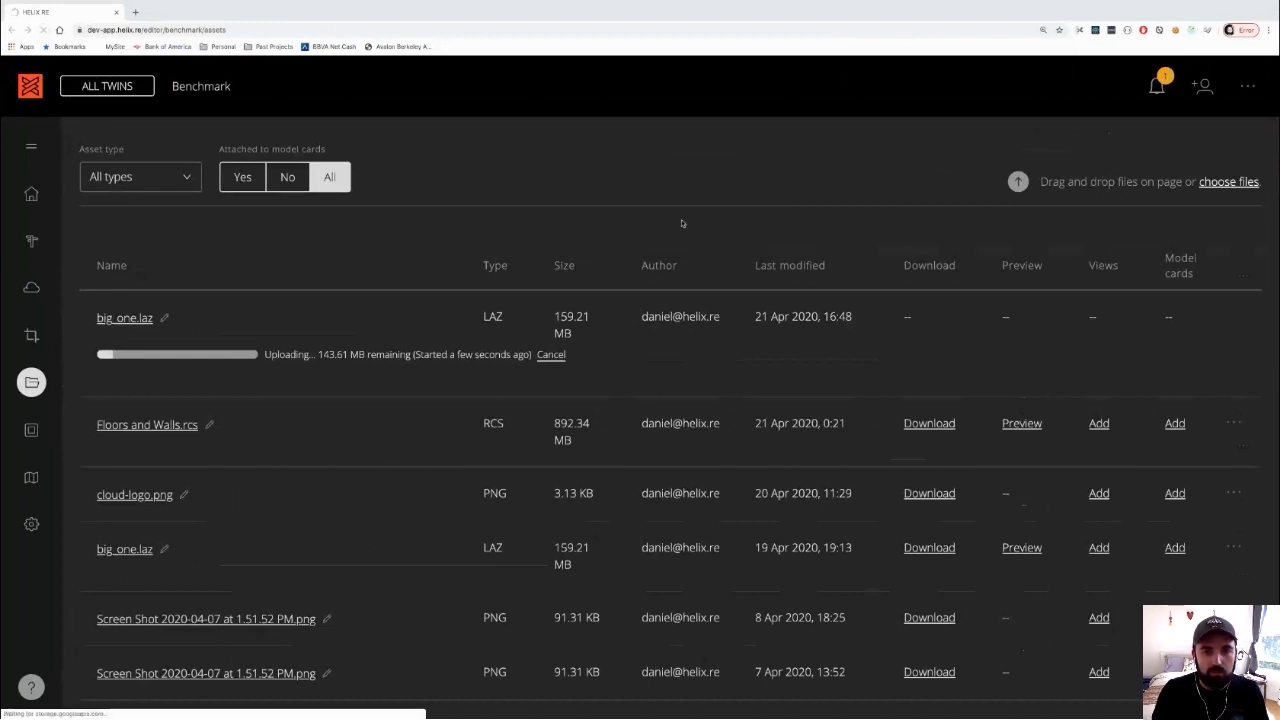
key(super+r)
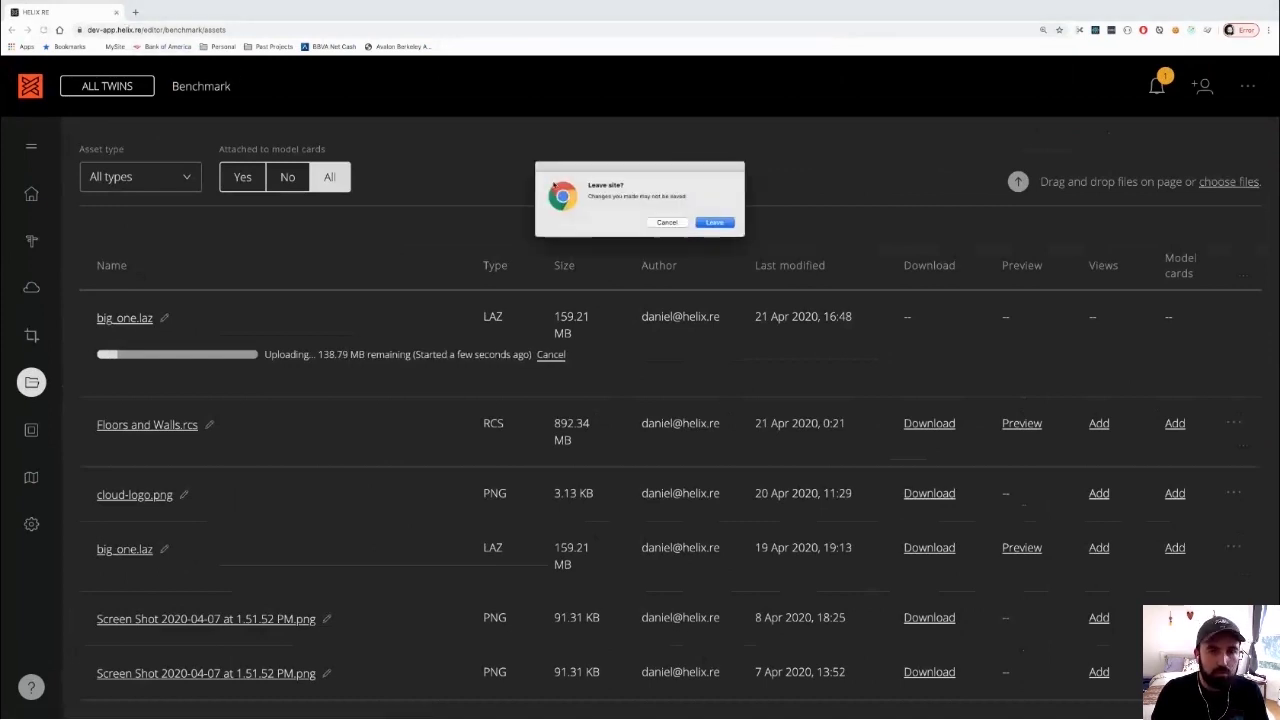
click(703, 228)
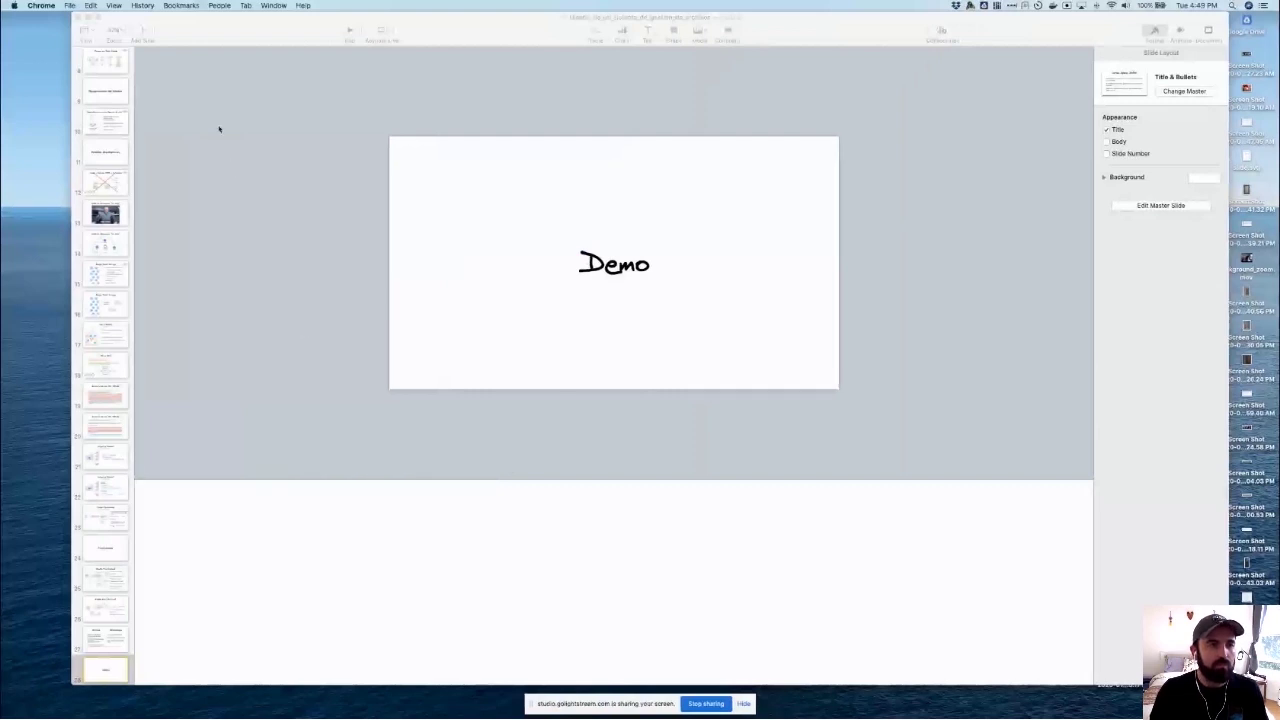
Open dev.folio.helix.re in a new browser window and enlarge the window to fill the screen
click(69, 7)
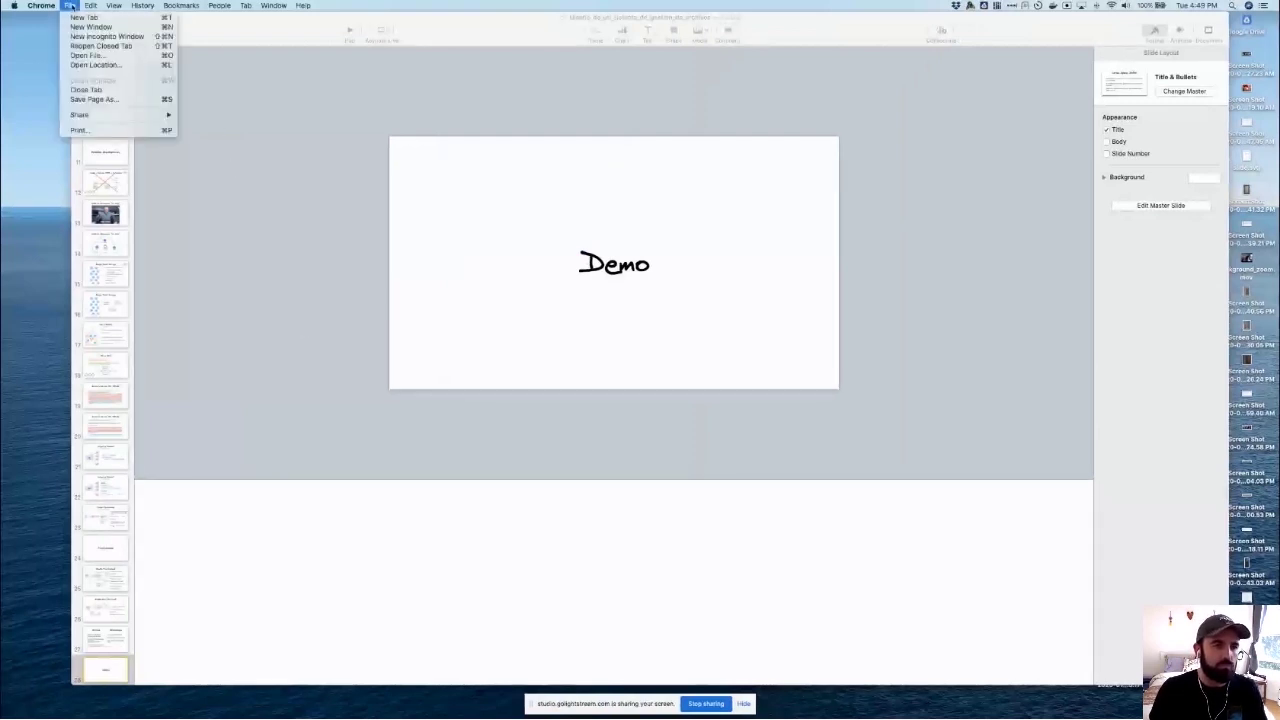
click(69, 7)
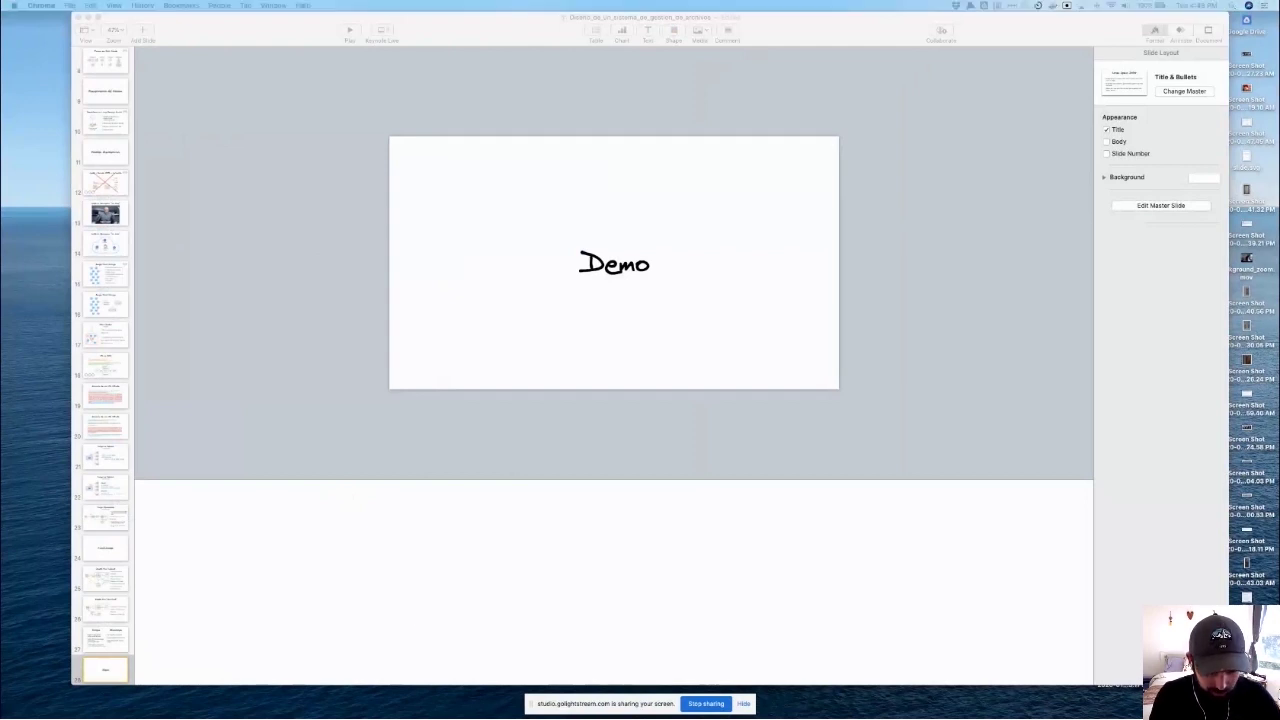
drag(465, 719, 490, 172)
text(dev.folio.helix.re)
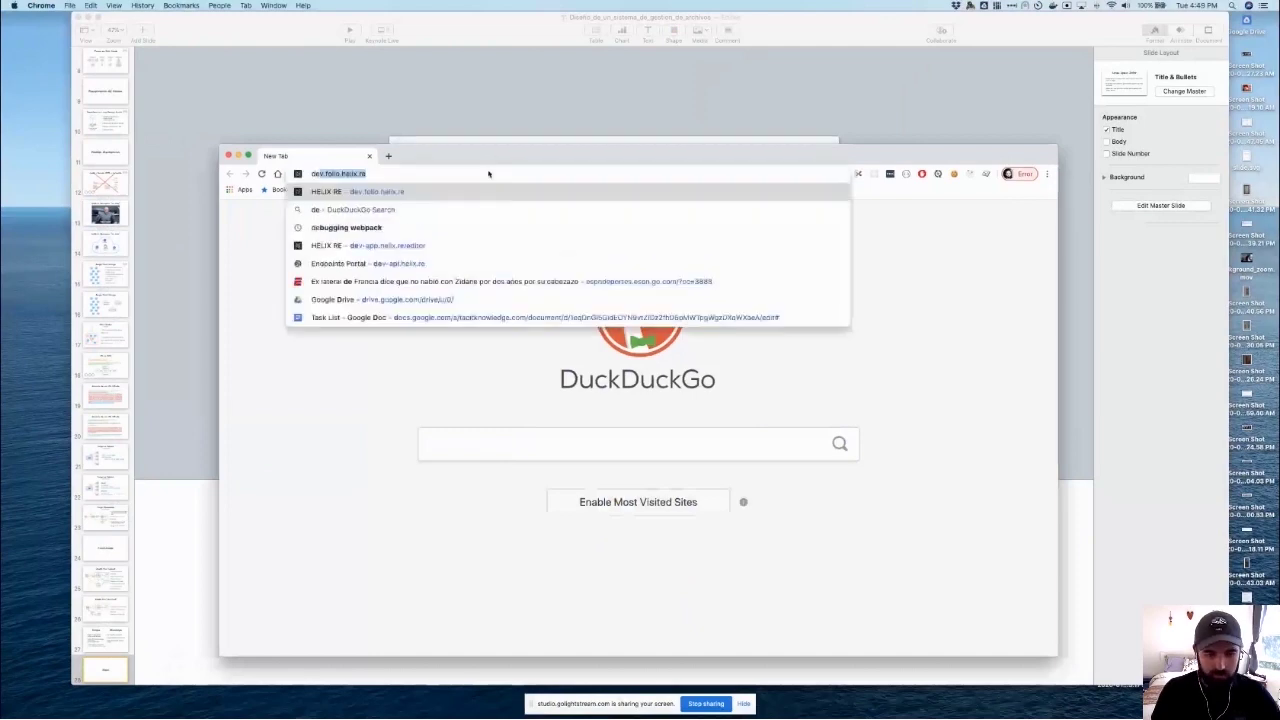
key(Return)
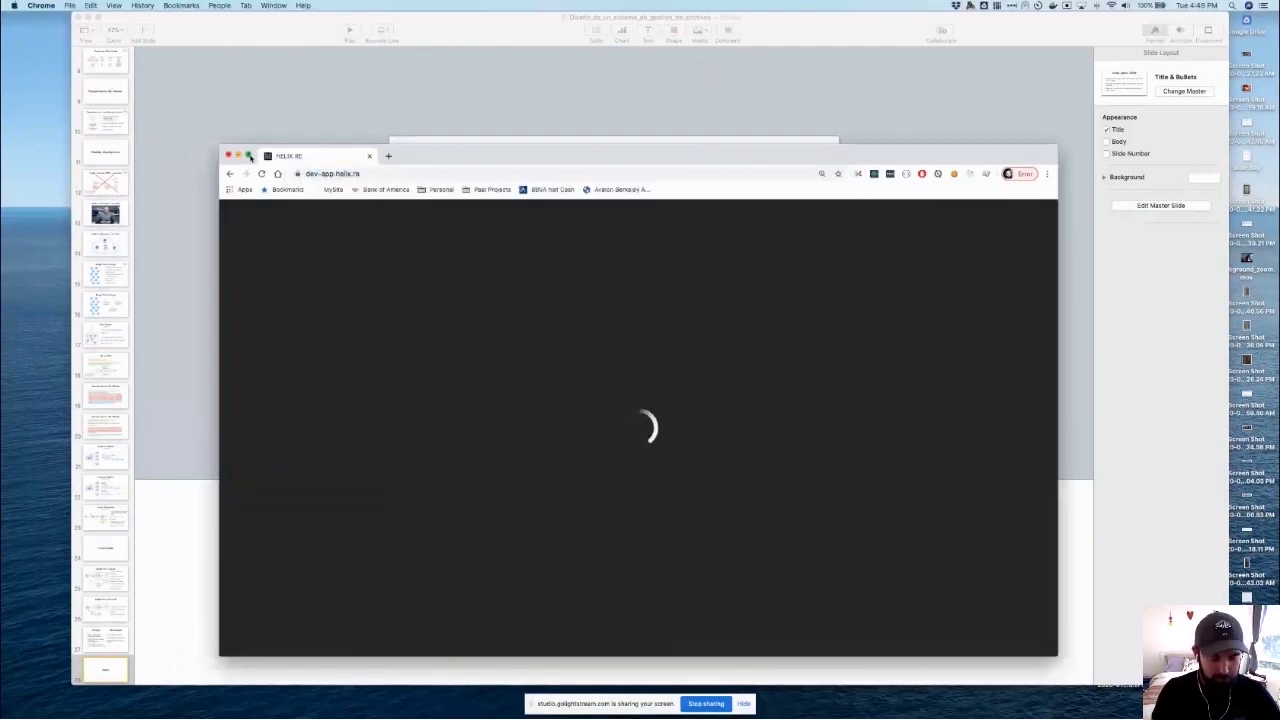
click(249, 156)
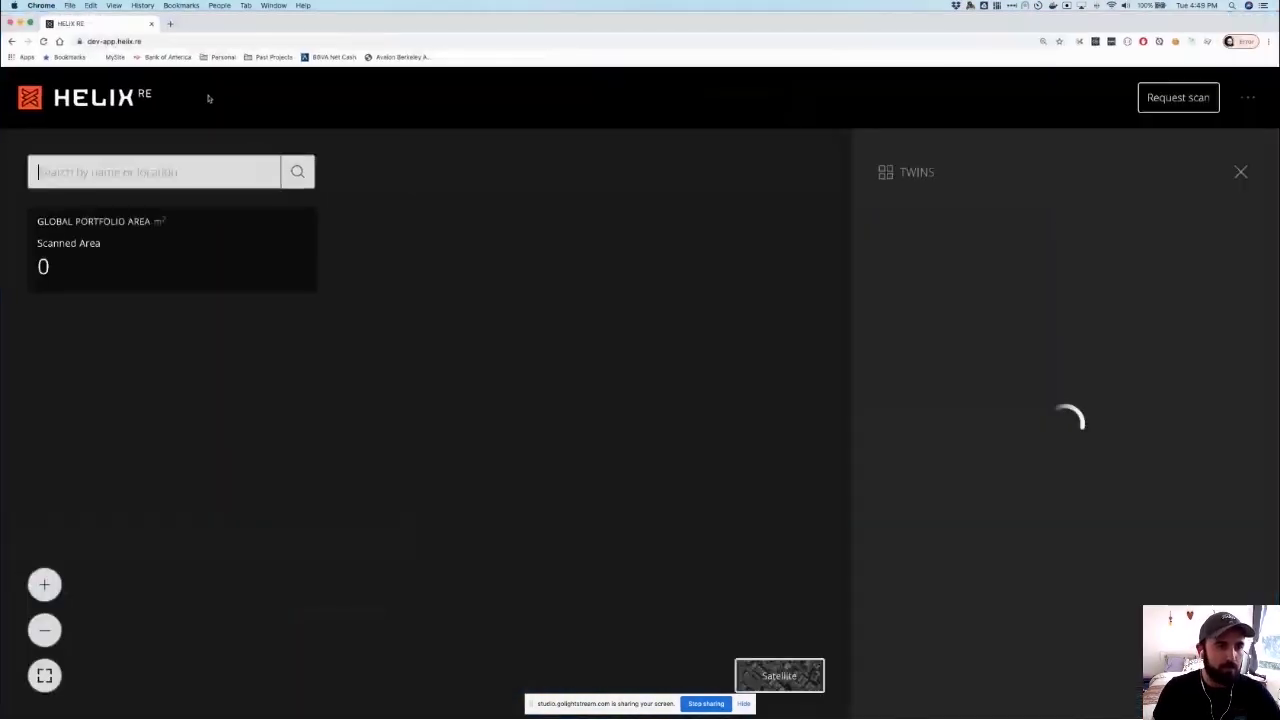
Go to the Benchmark project's editor at /editor/benchmark and open its assets list
click(171, 41)
text(/editor/ben)
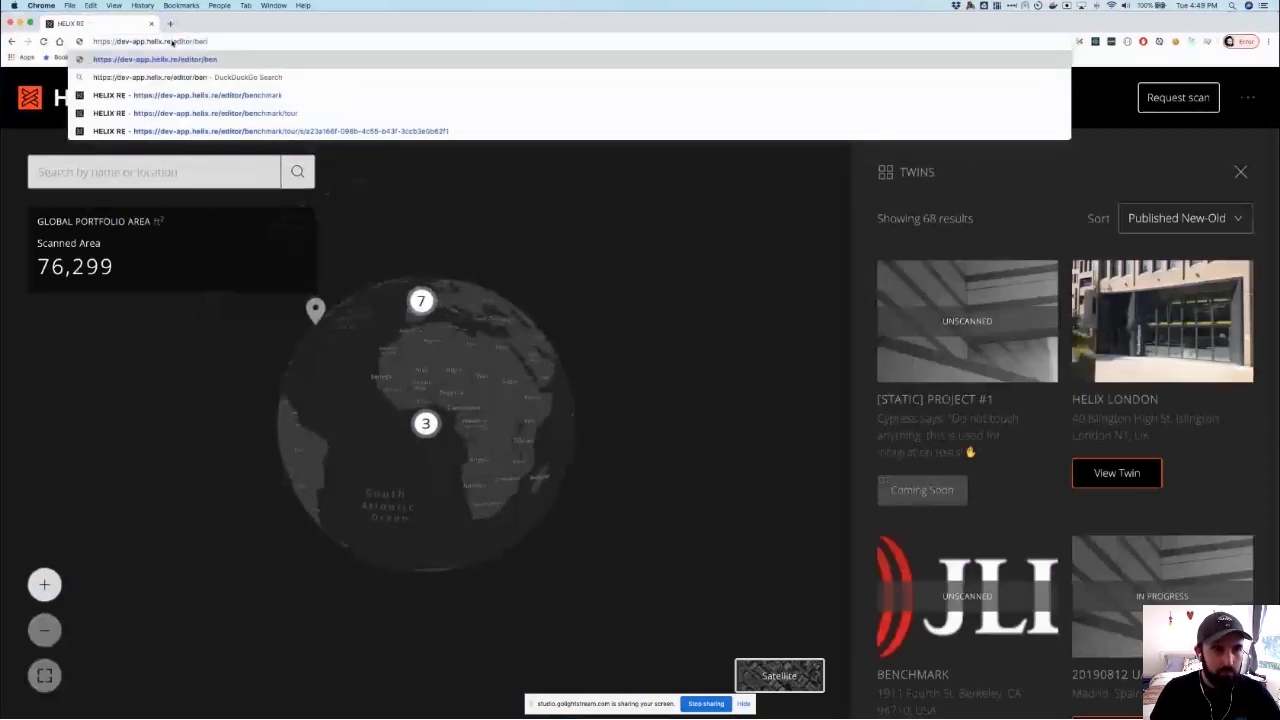
text(chm)
key(Down)
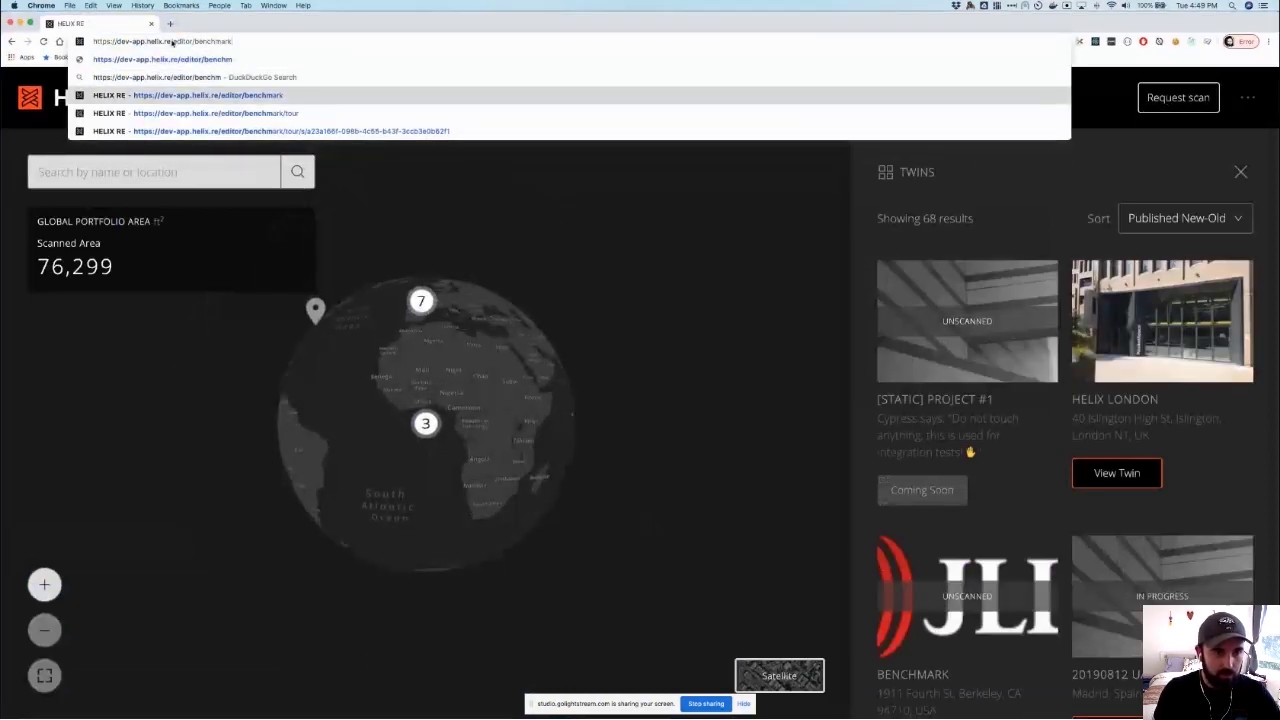
key(Return)
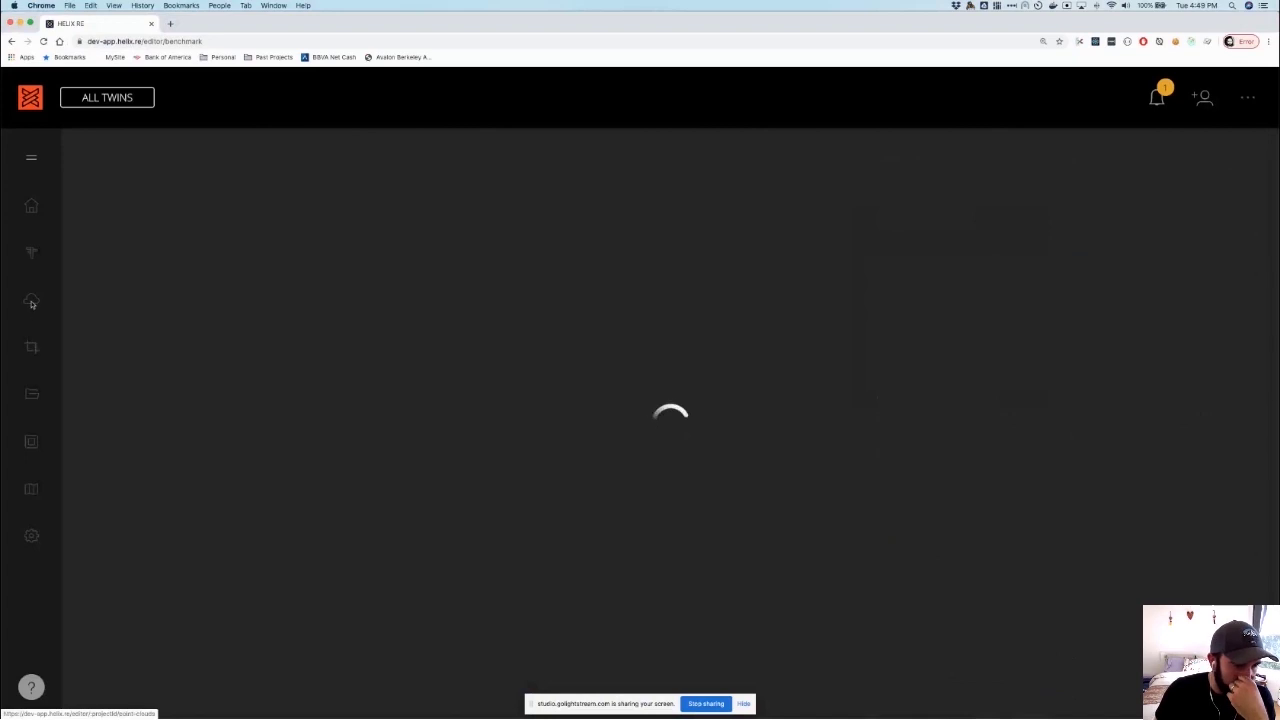
click(31, 393)
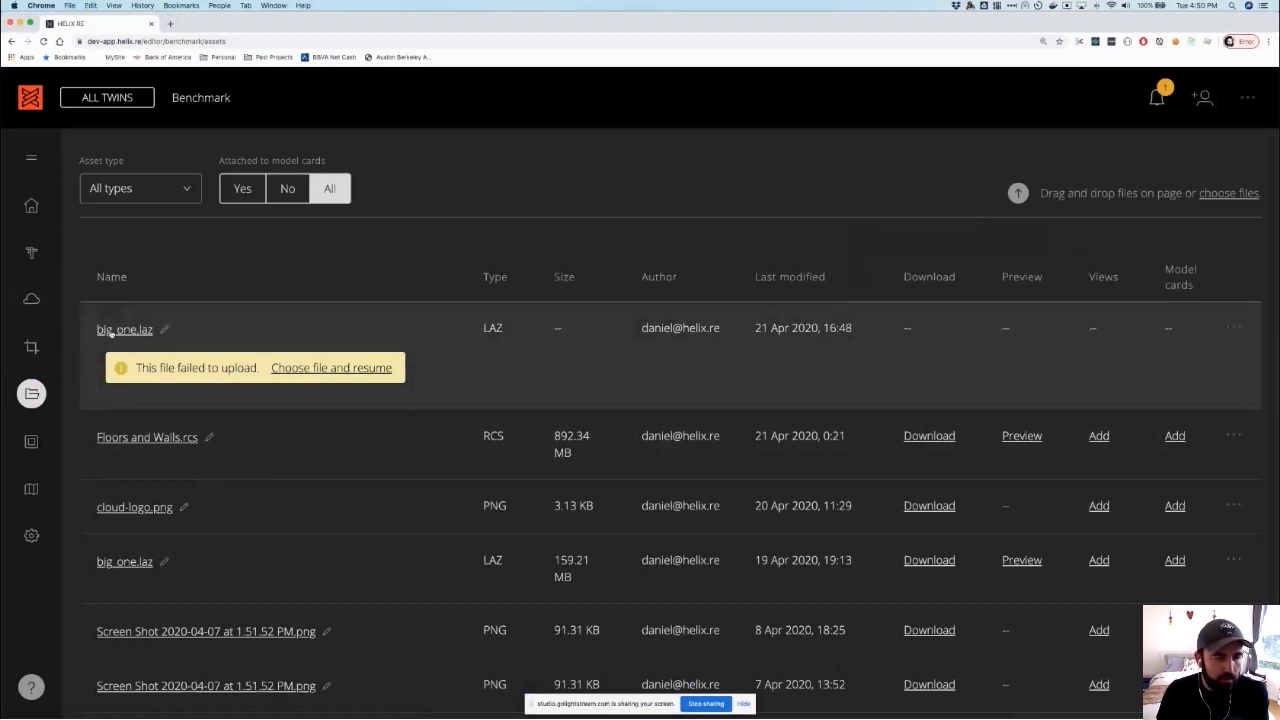
Try to resume the failed big_one.laz upload with the mismatched file White Floors.e57, and cancel instead of starting a new upload
click(309, 369)
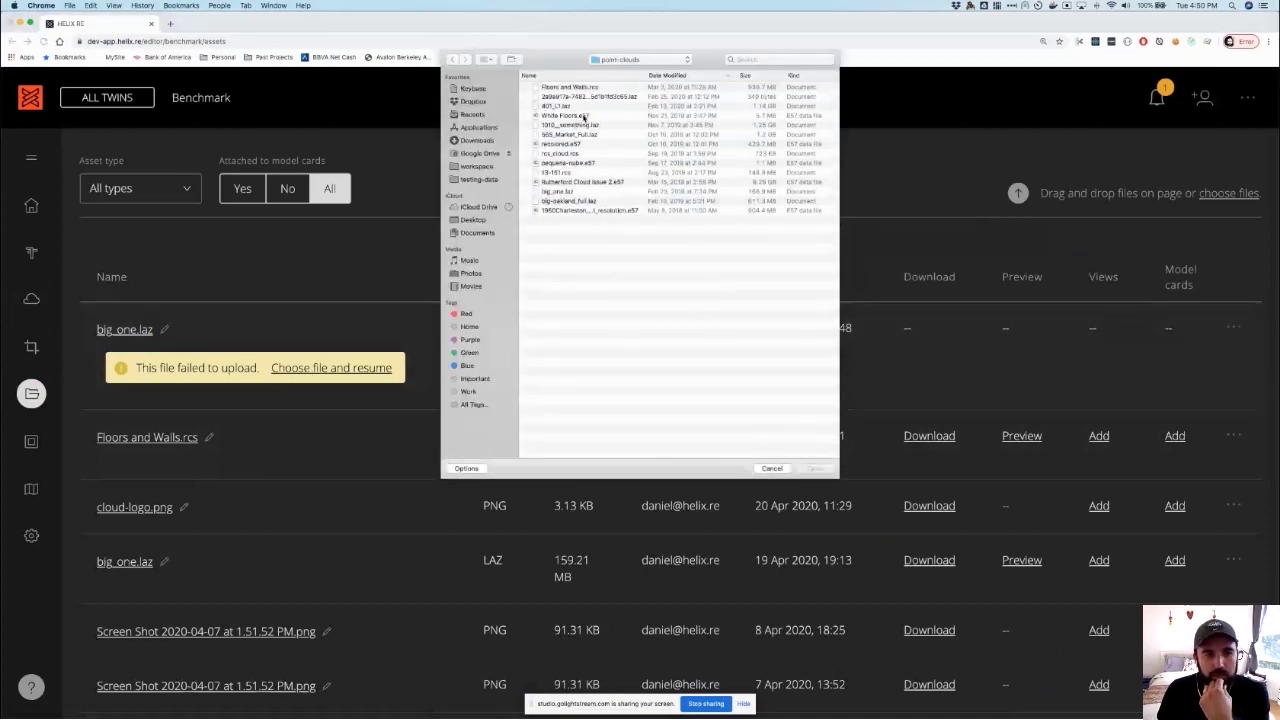
click(585, 117)
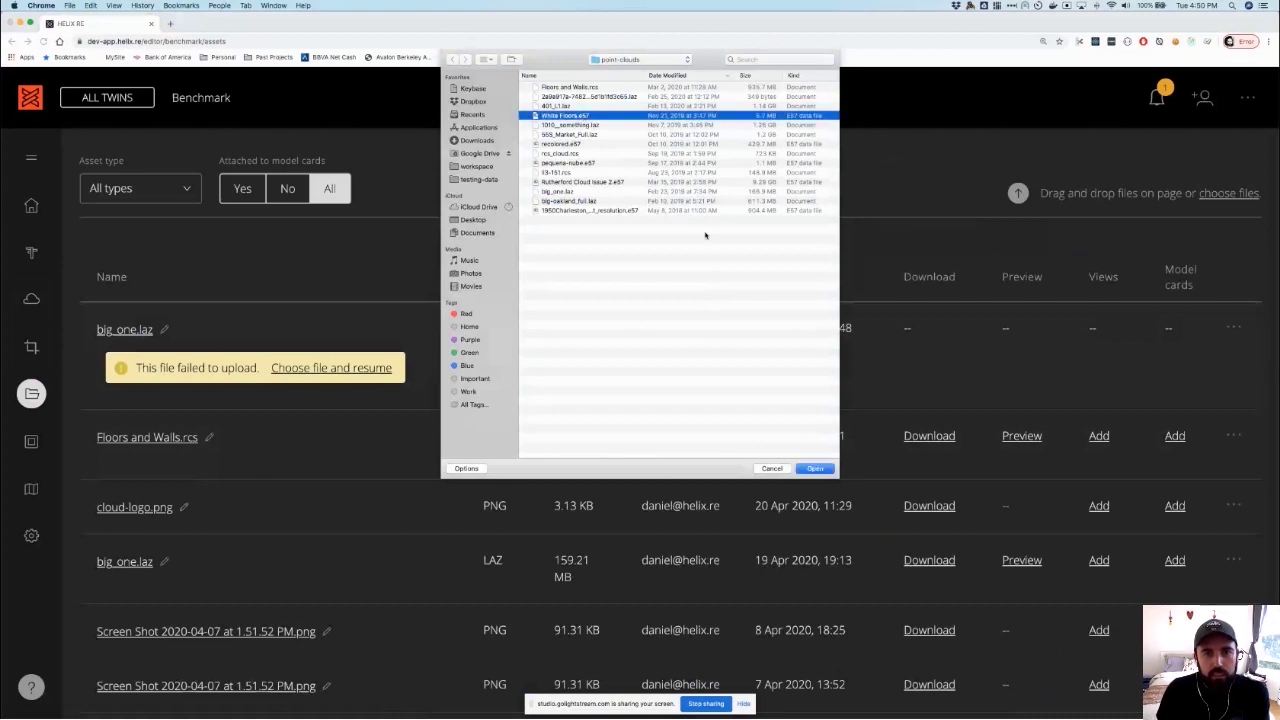
click(814, 468)
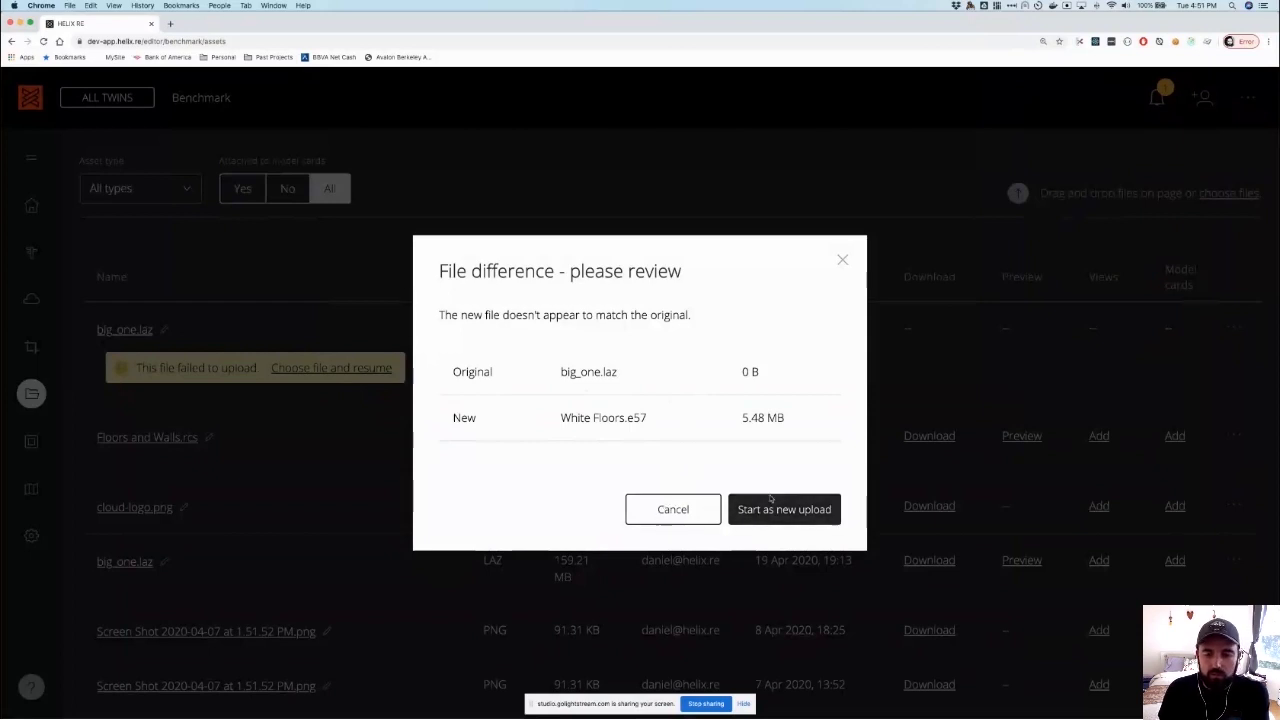
click(675, 509)
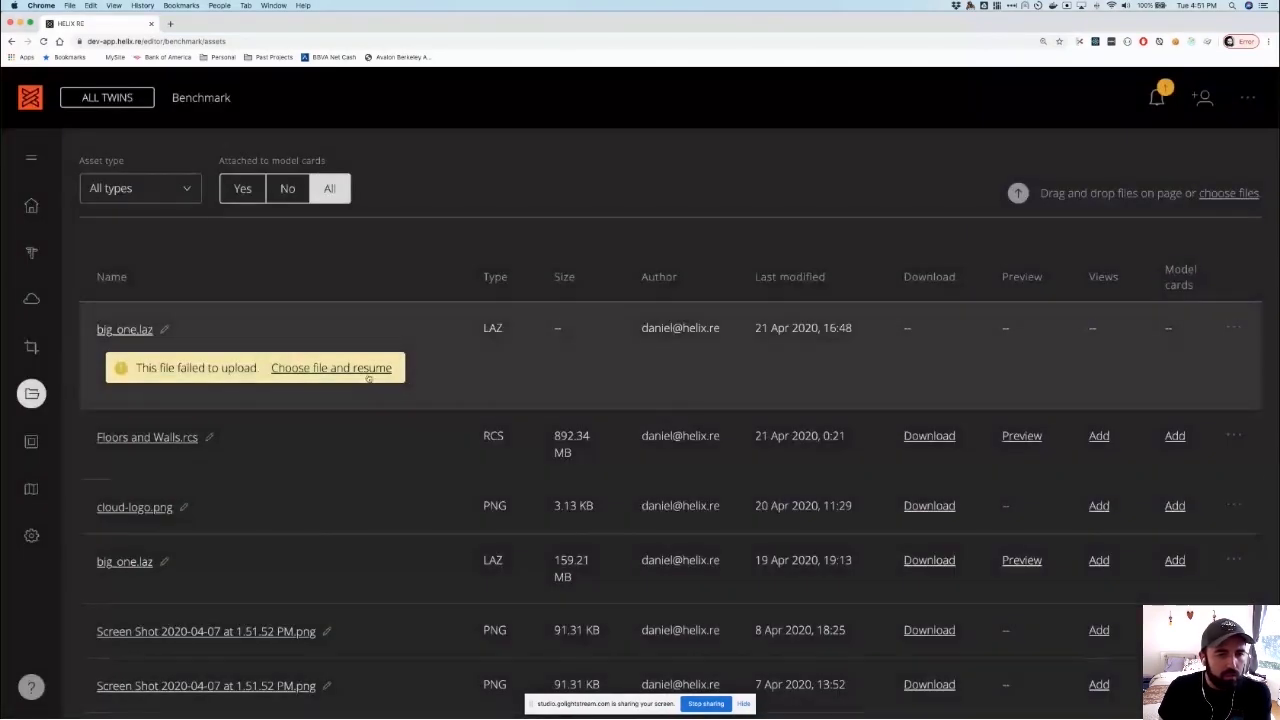
Resume the failed big_one.laz upload by choosing the original big_one.laz file
click(368, 368)
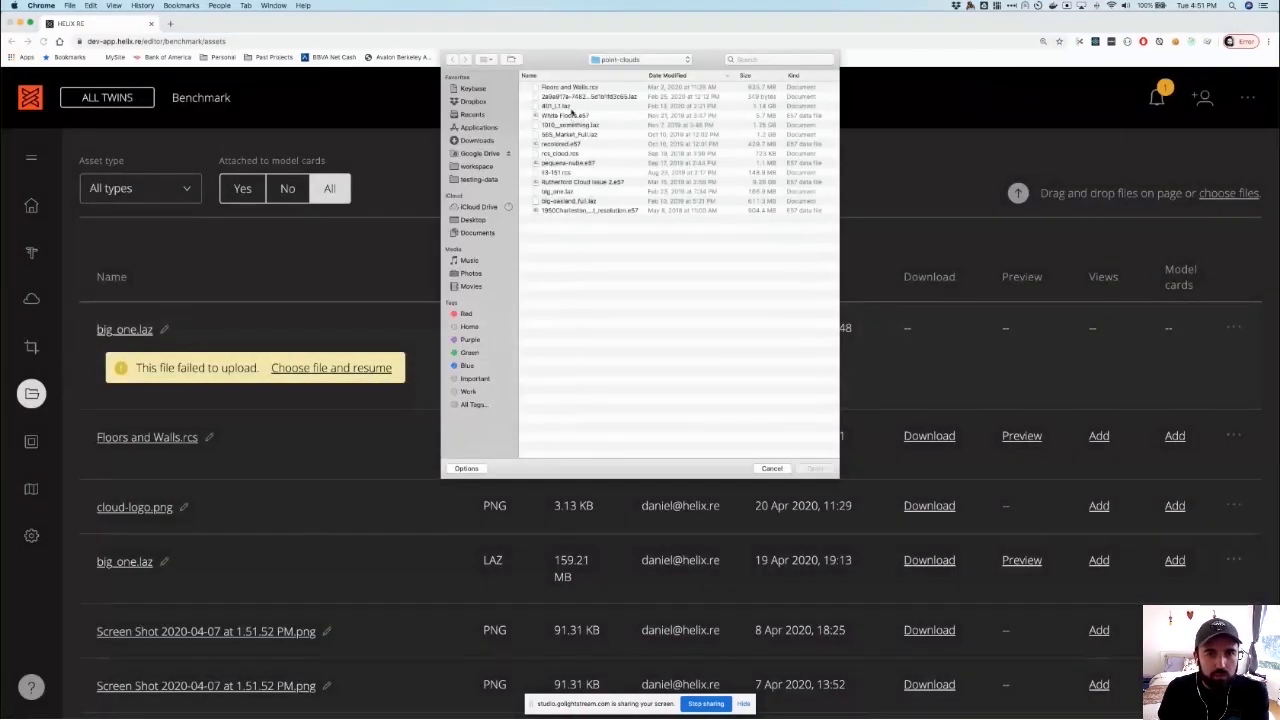
click(572, 191)
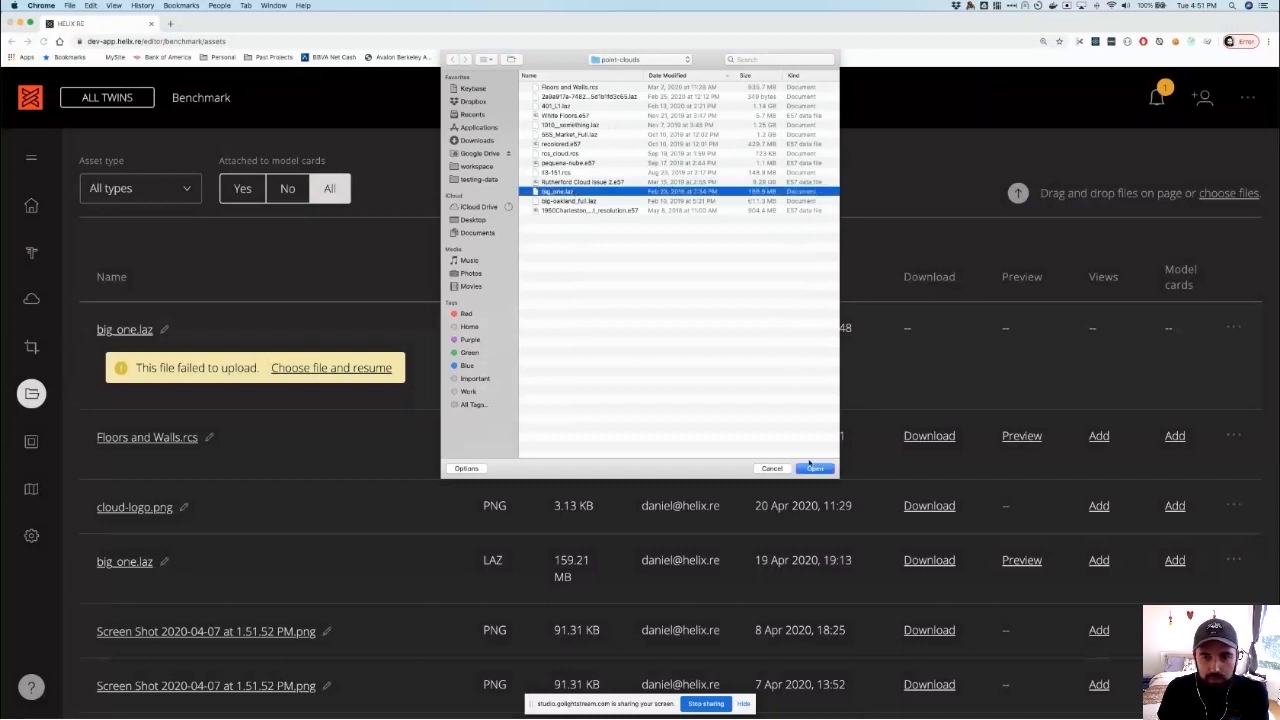
click(812, 467)
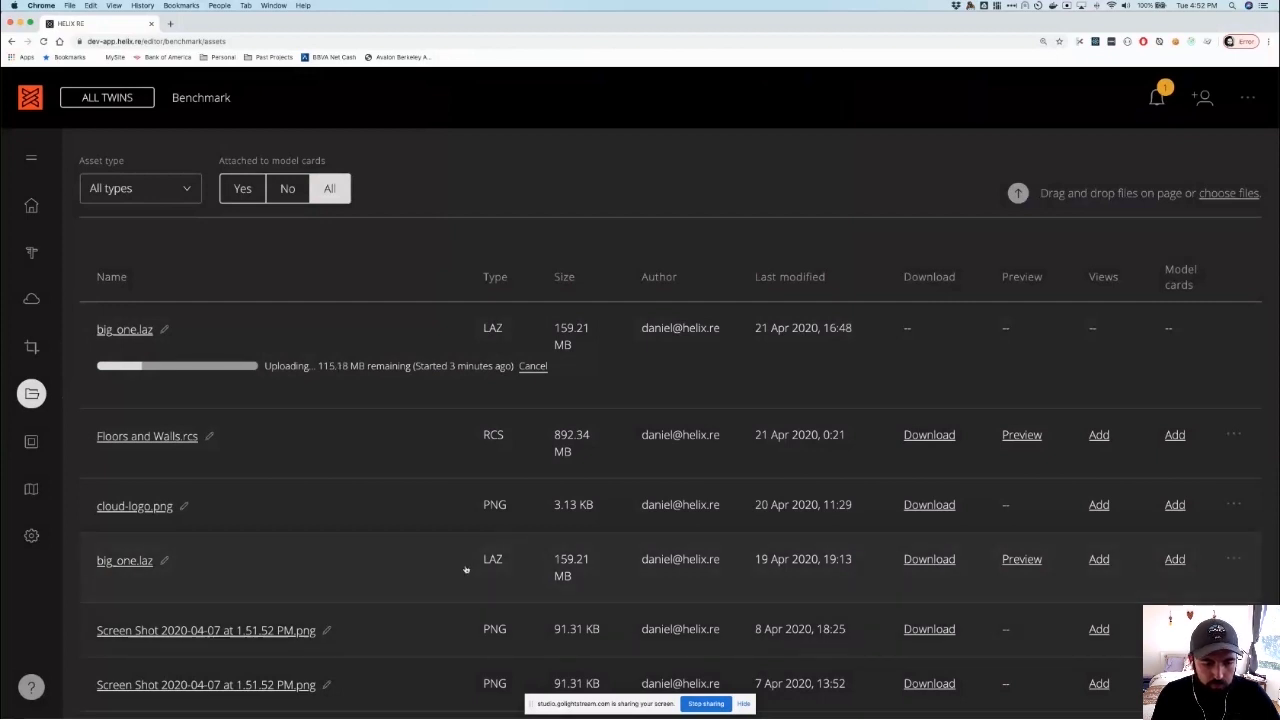
Switch to the Keynote presentation and show the closing "Fin" slide after the Demo slide
key(super+Tab)
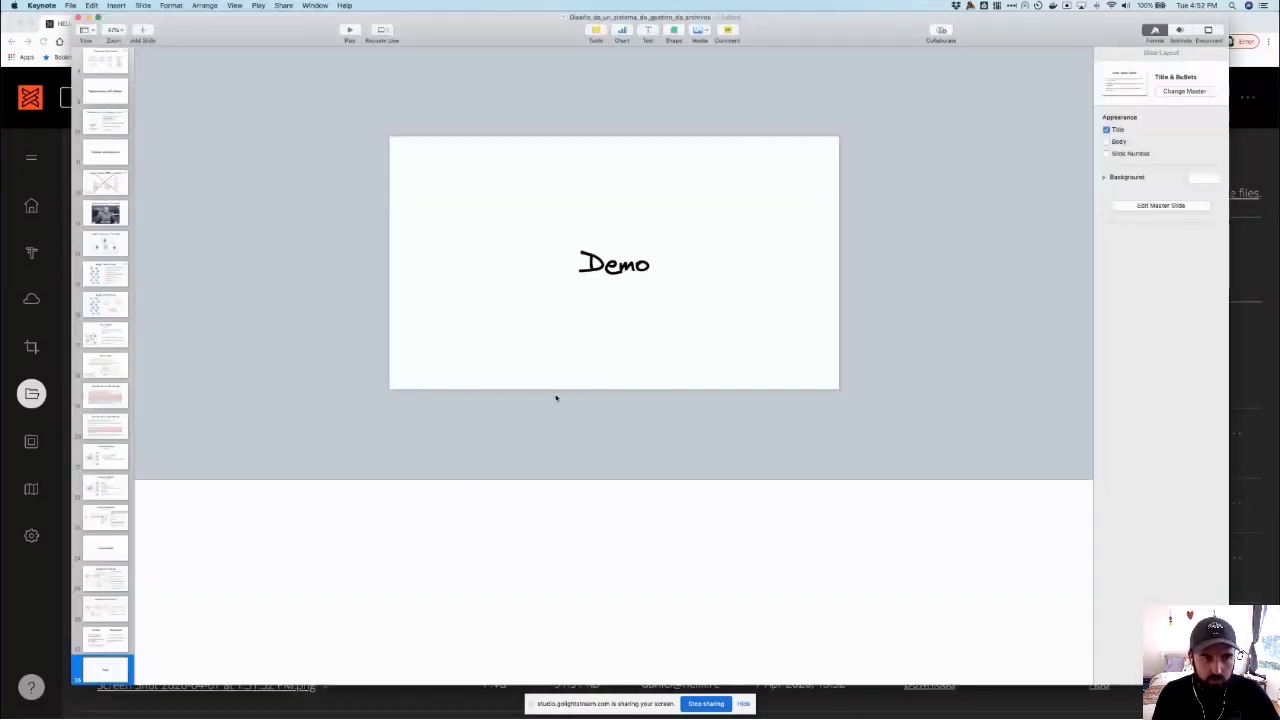
scroll(100, 629, down, 1)
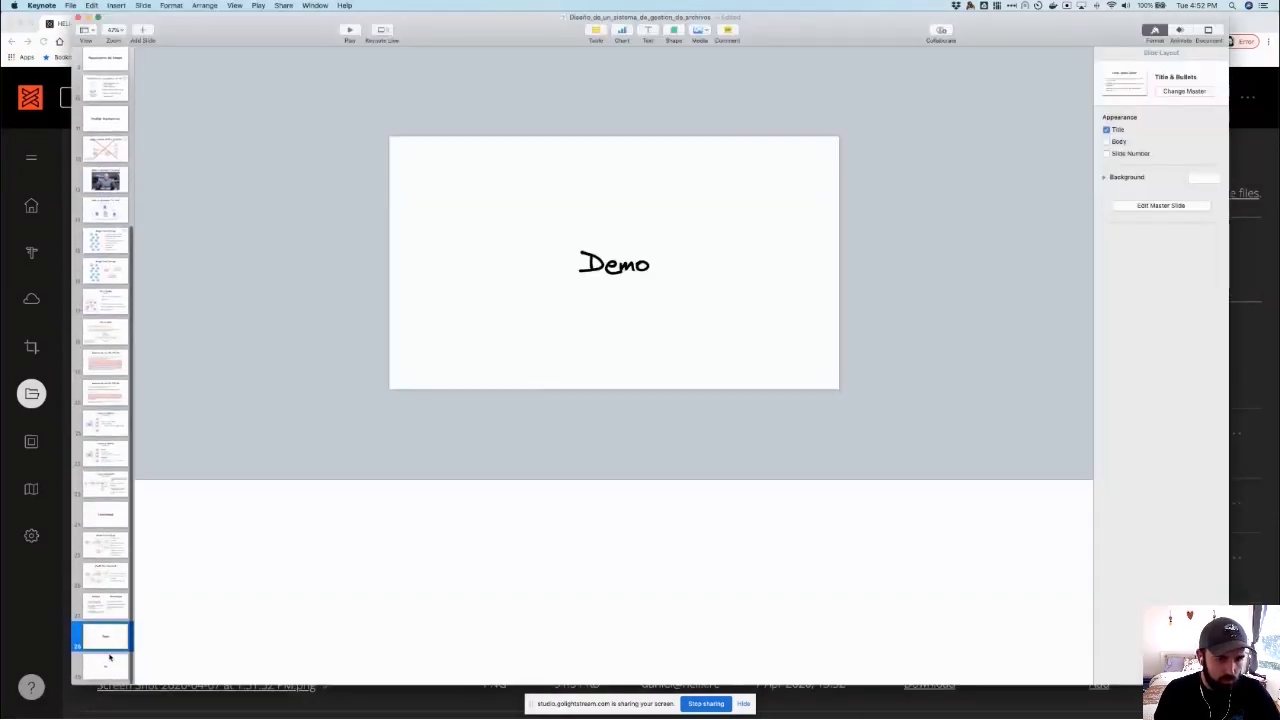
click(108, 656)
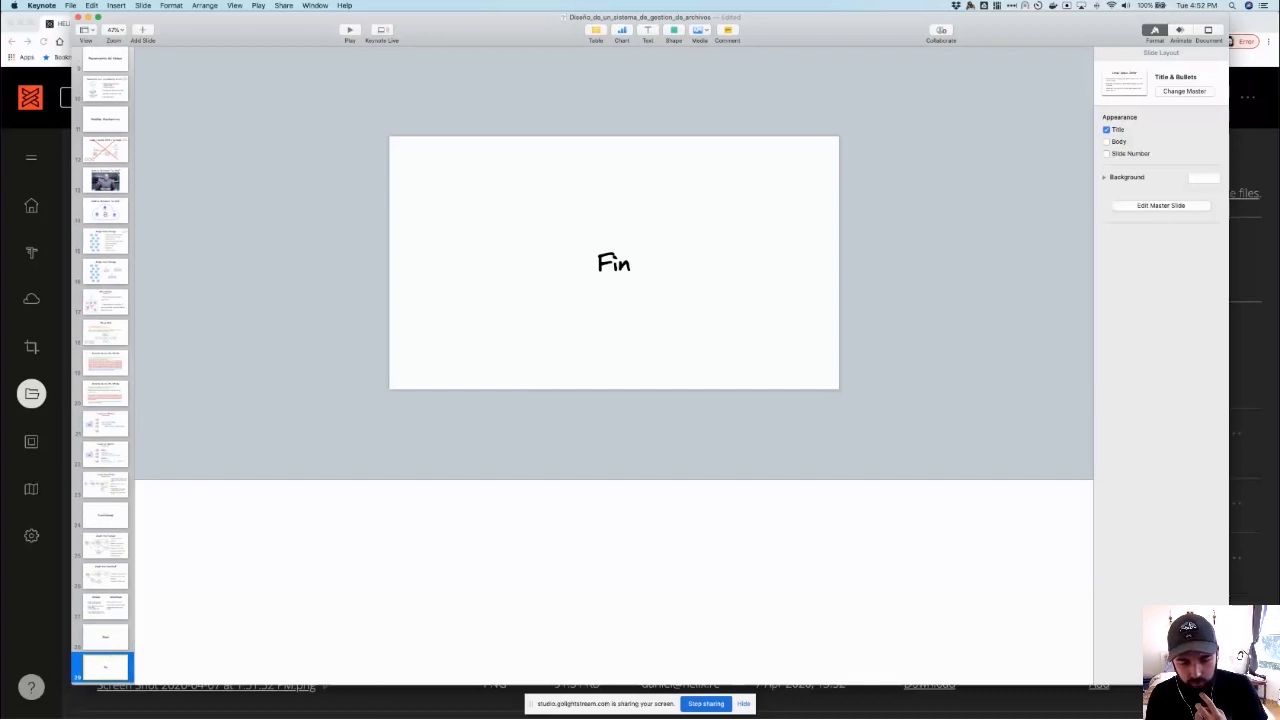